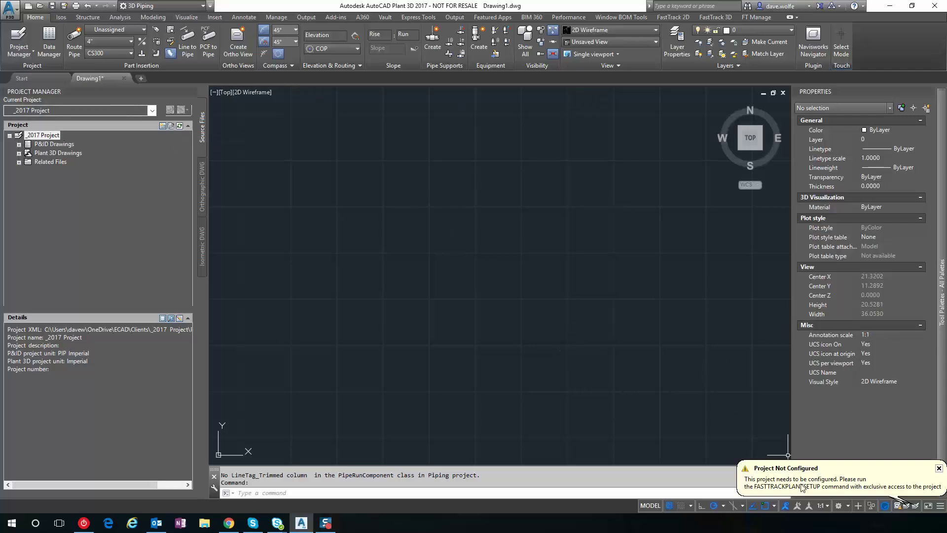
Switch to the FT Manage tab and dismiss the Project Not Configured notice.
click(749, 19)
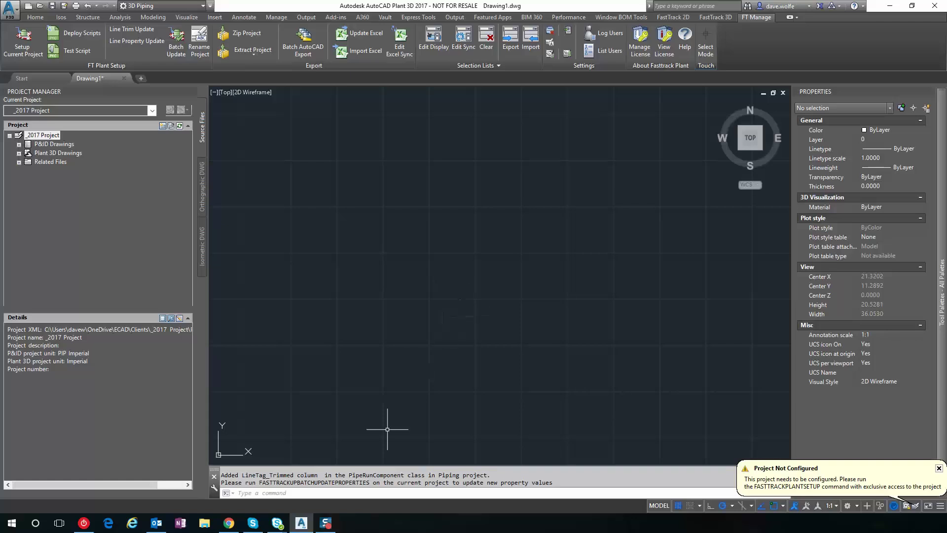
click(940, 468)
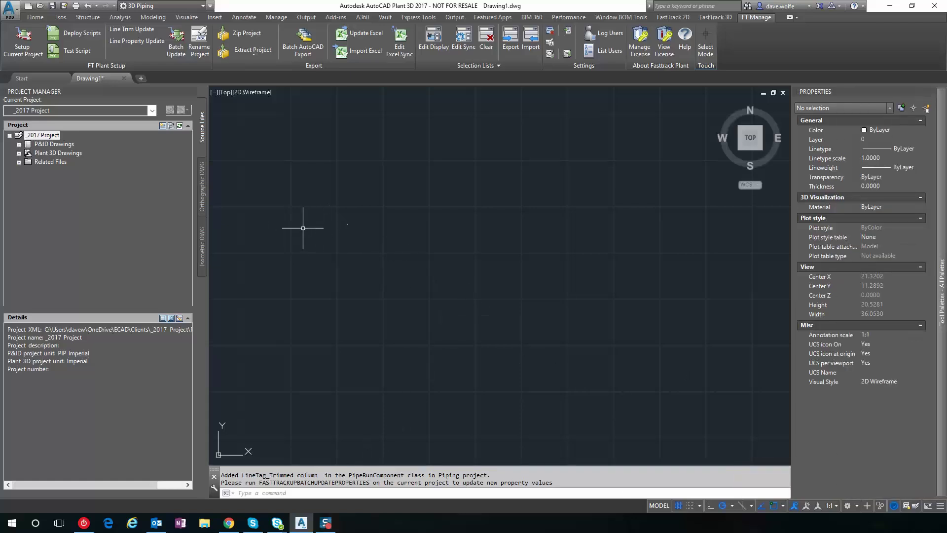
Expand P&ID Drawings, open PID001 and zoom to show tank TK-001 and pump P-001.
double_click(49, 144)
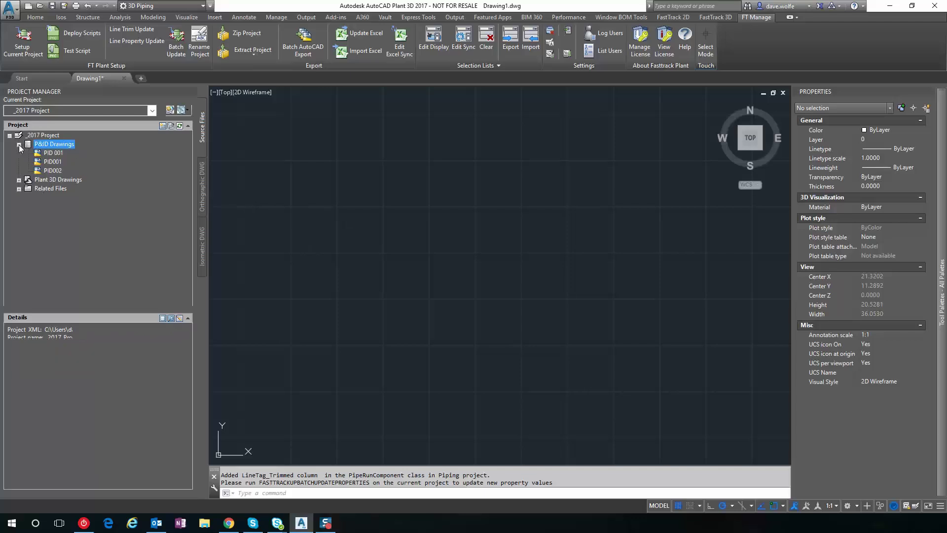
double_click(52, 162)
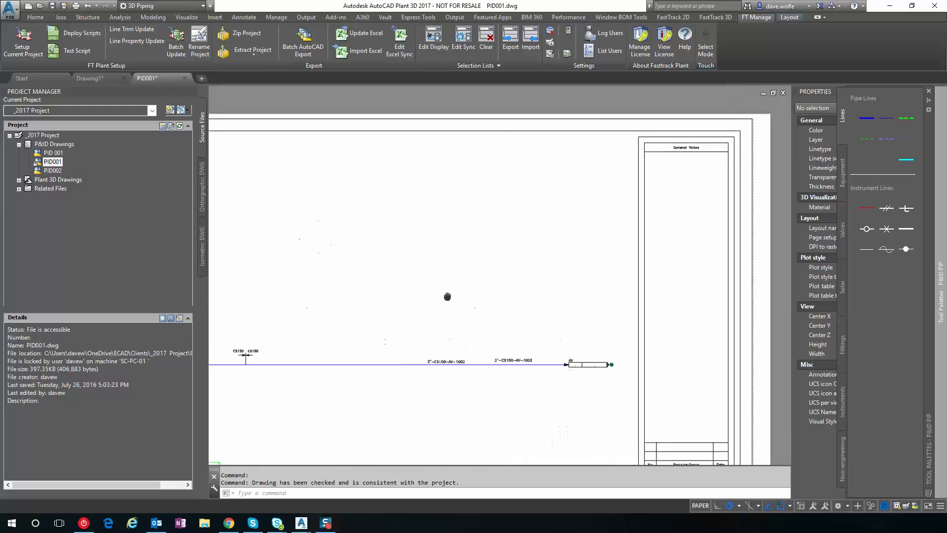
scroll(345, 318, up, 2)
scroll(513, 217, down, 3)
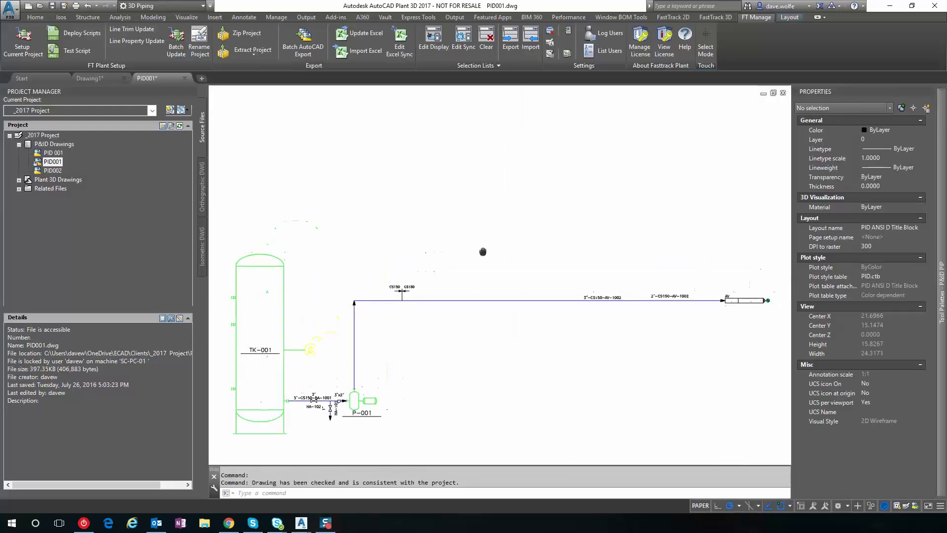
Draw a stepped primary process line with two bends above the tank.
mouse_move(943, 151)
click(870, 120)
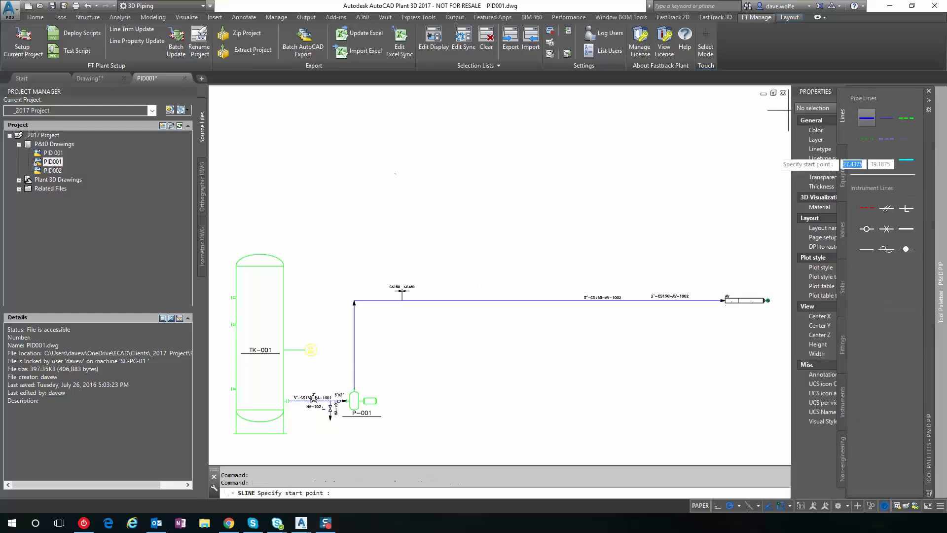
click(300, 164)
click(378, 163)
click(371, 204)
click(472, 204)
right_click(473, 203)
click(499, 210)
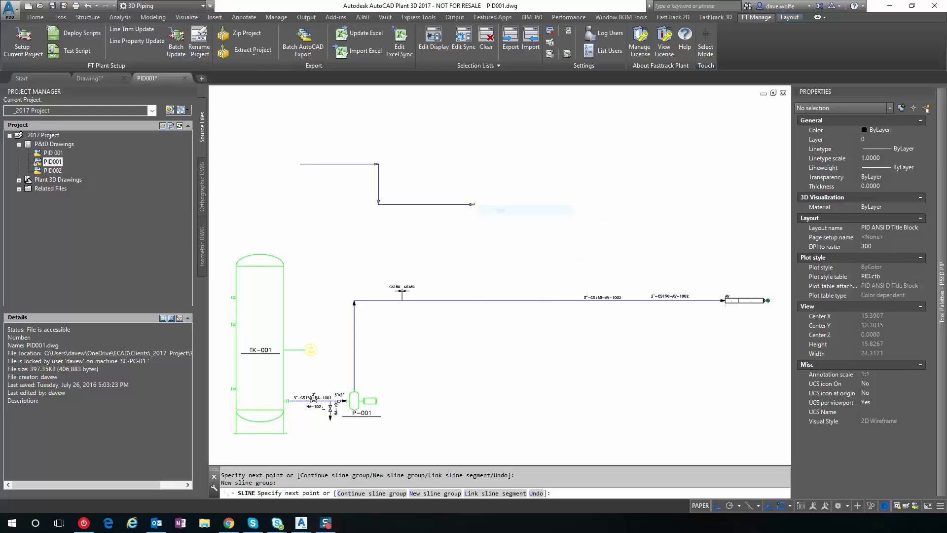
Select the new line and start assigning it a tag.
click(423, 215)
click(414, 187)
right_click(410, 184)
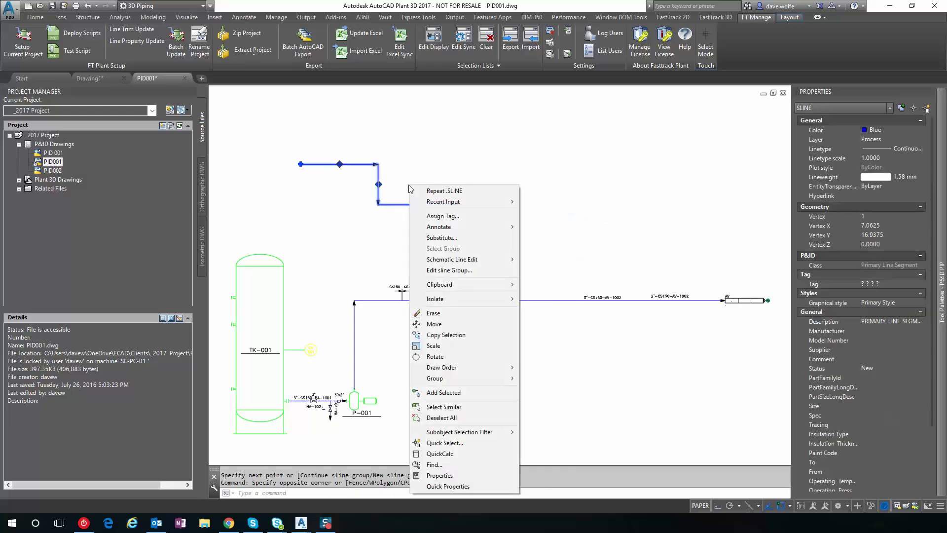
click(450, 222)
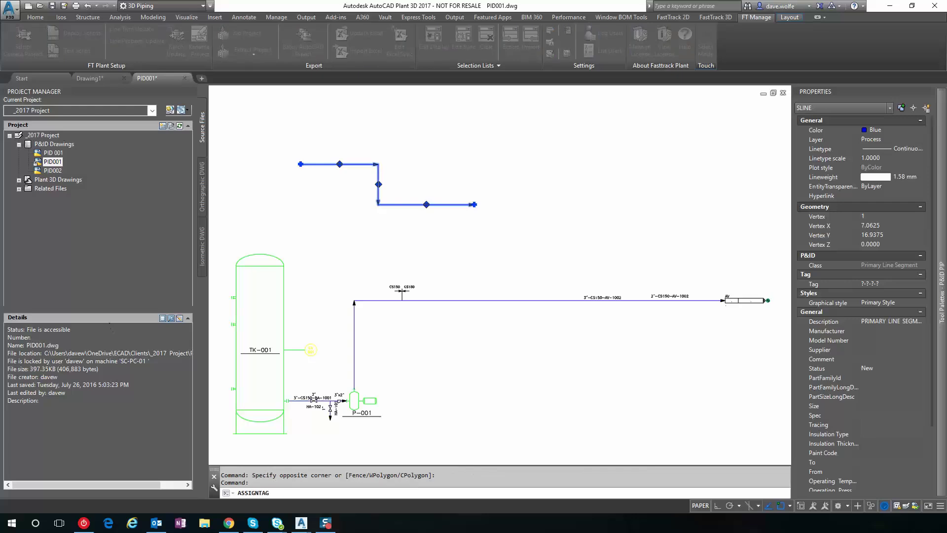
Tag the line 4"-CS150-CF-1234 (service CF - Cold Flare) and place the label above it.
click(489, 222)
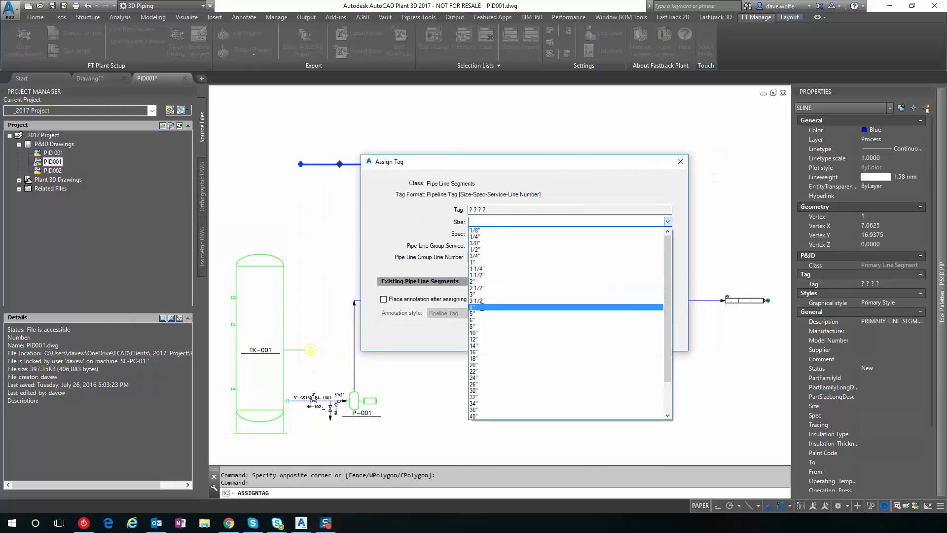
click(487, 307)
click(491, 233)
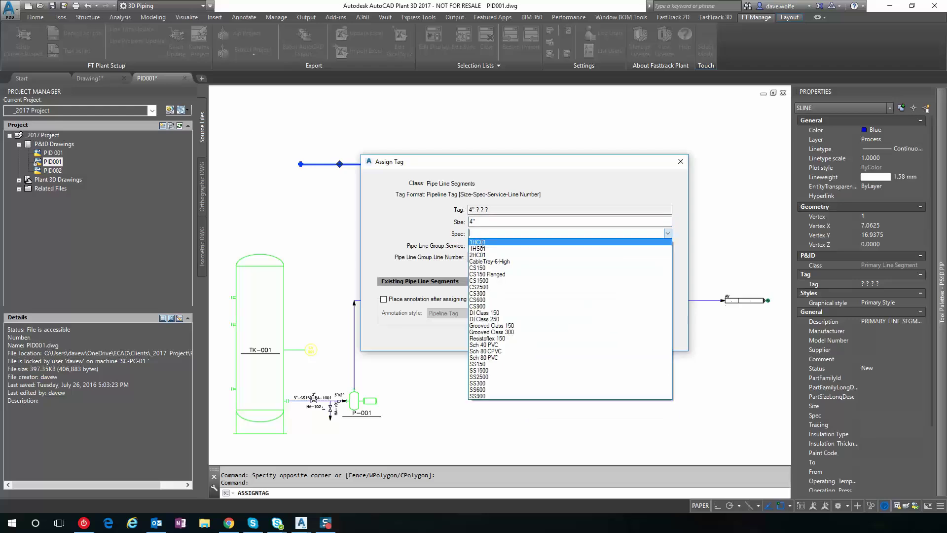
click(493, 268)
click(493, 245)
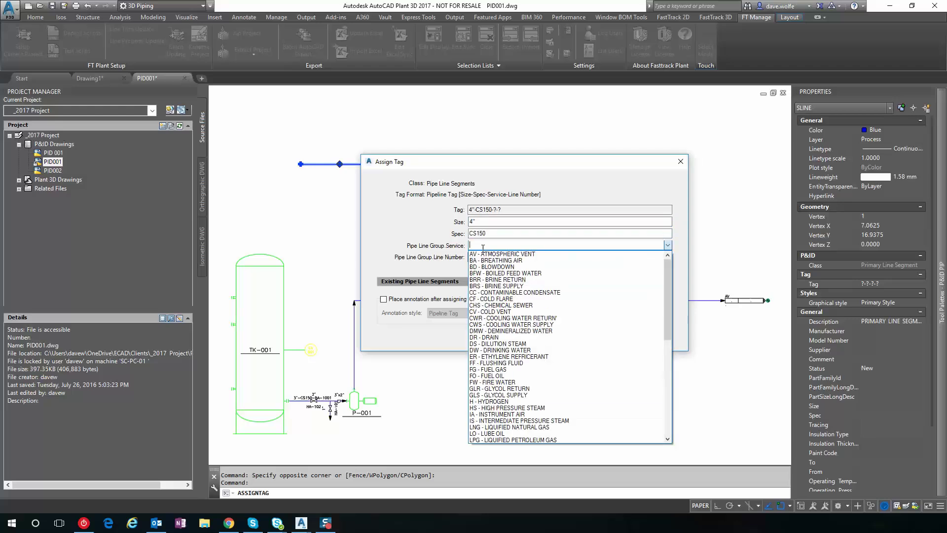
click(497, 299)
click(493, 258)
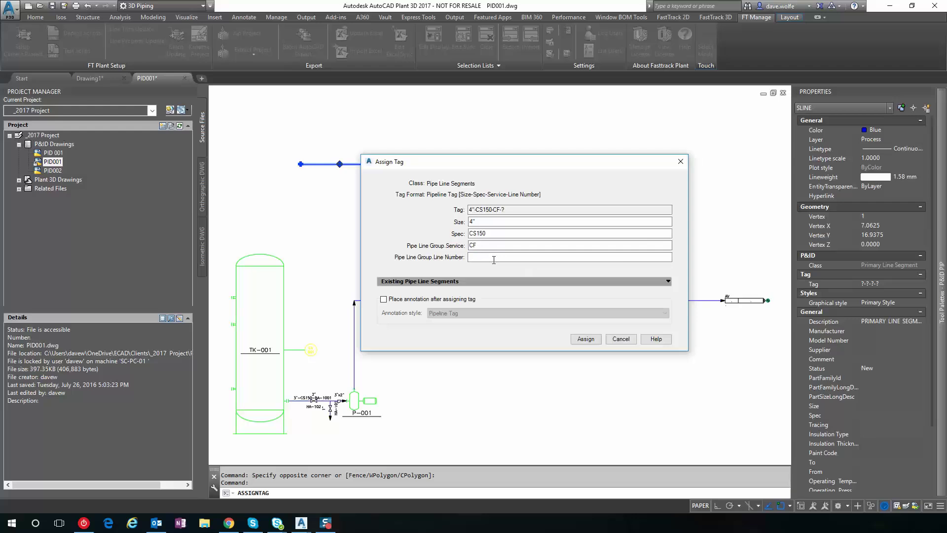
click(425, 299)
key(Return)
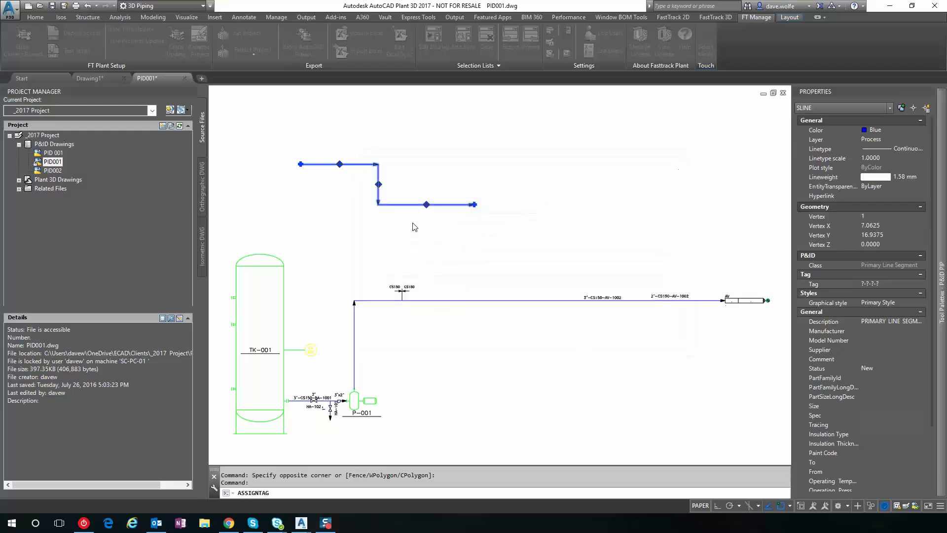
click(468, 220)
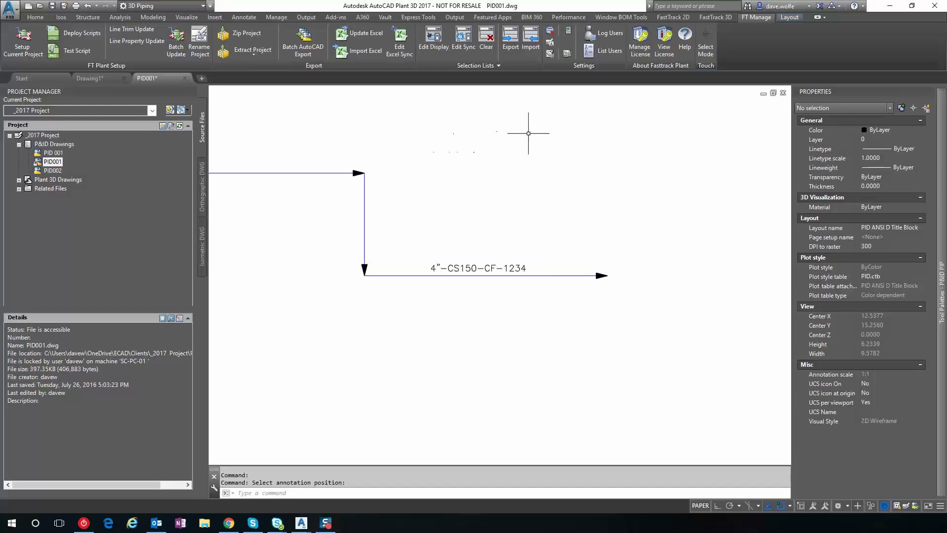
Turn on the P&ID spec part selection dialog by setting it to 1.
click(677, 19)
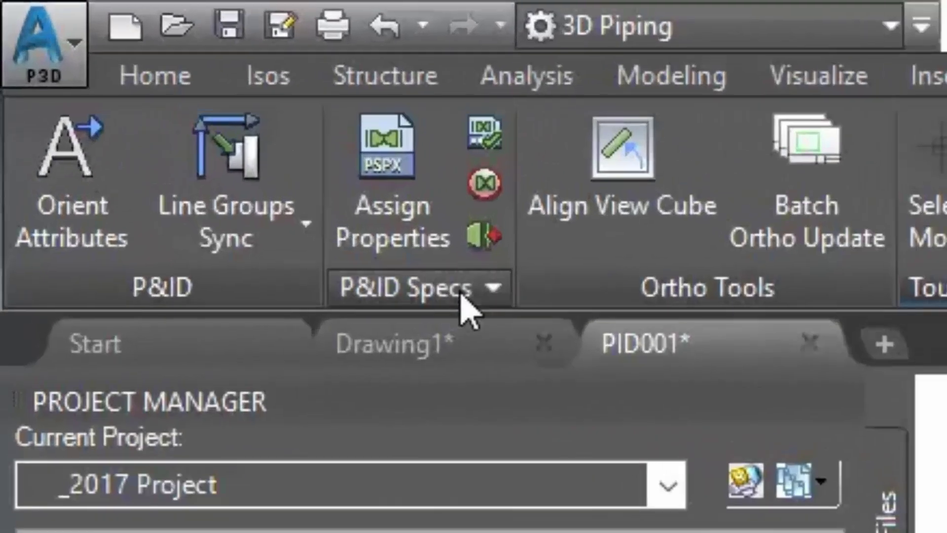
click(461, 299)
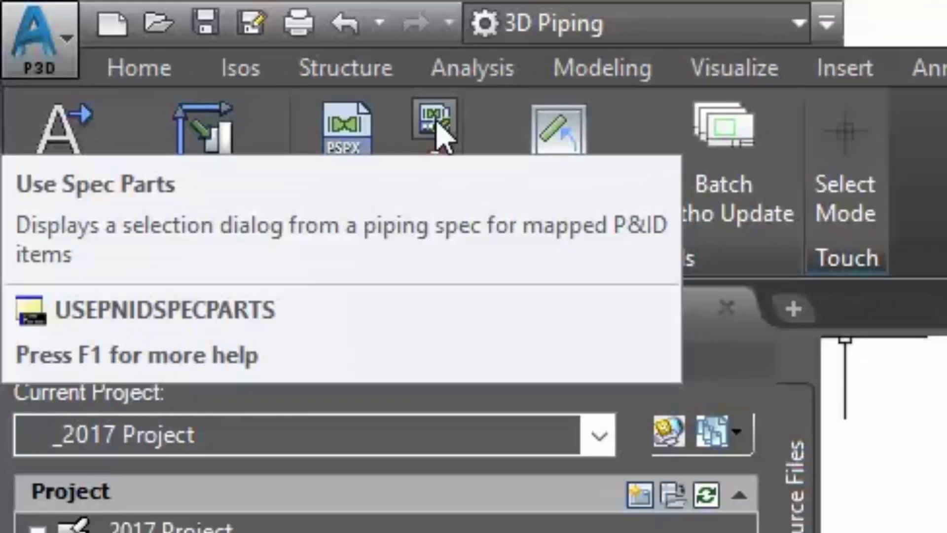
click(486, 141)
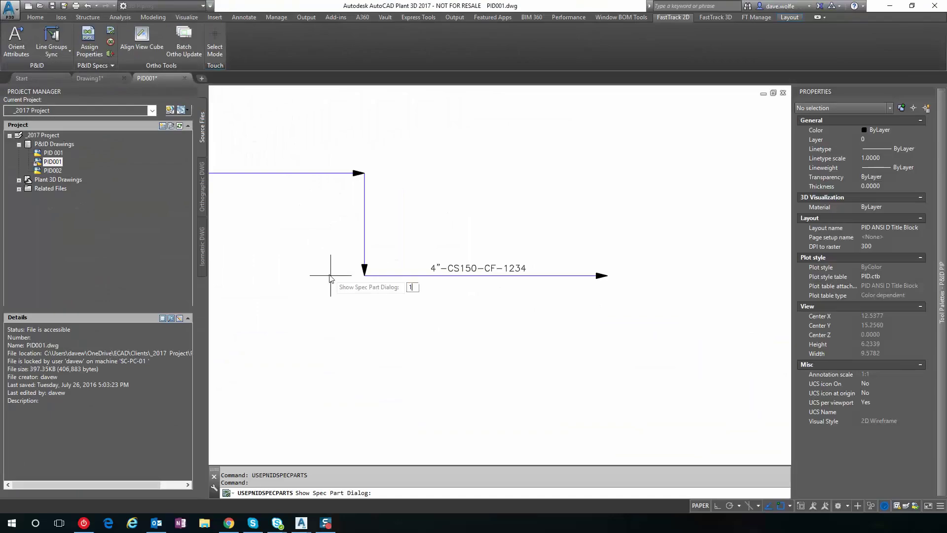
text(1)
key(Return)
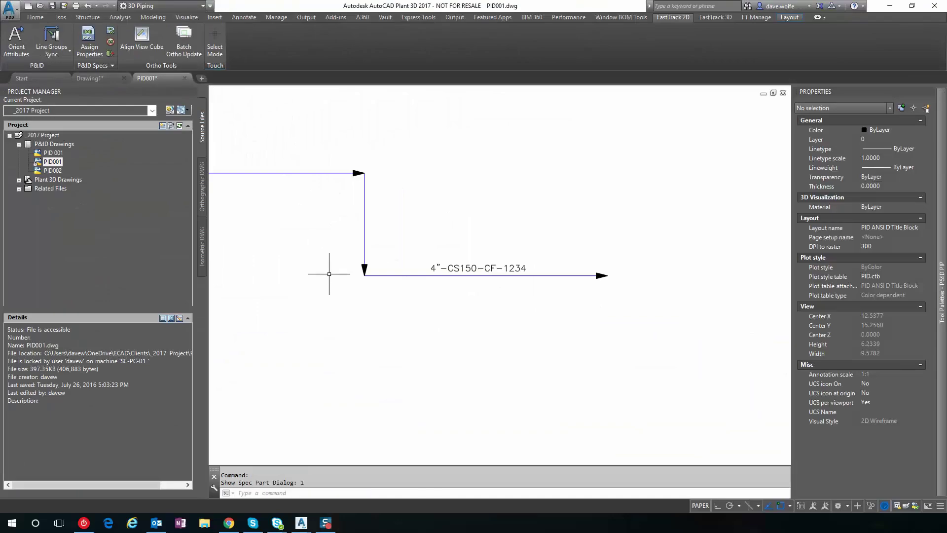
Turn on end types for P&ID spec items by entering 1.
click(110, 54)
text(1)
key(Return)
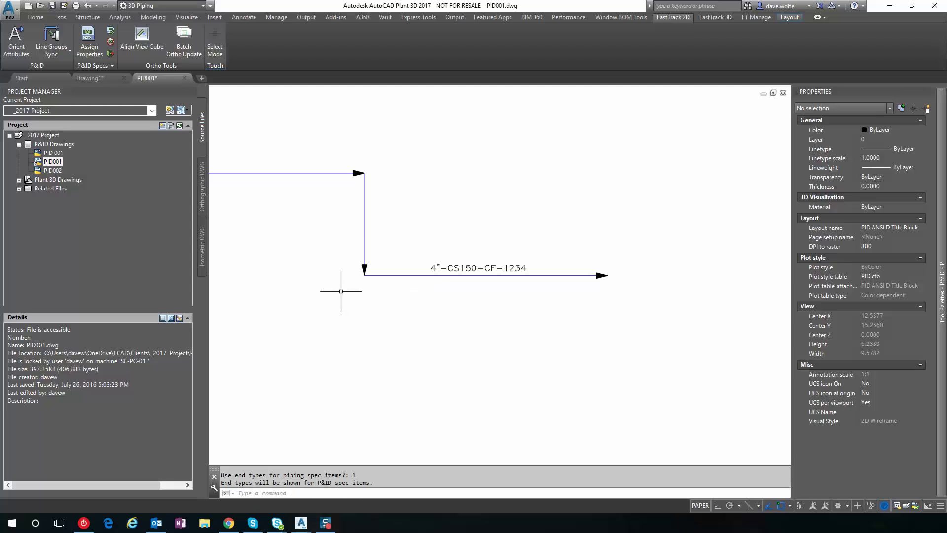
mouse_move(944, 231)
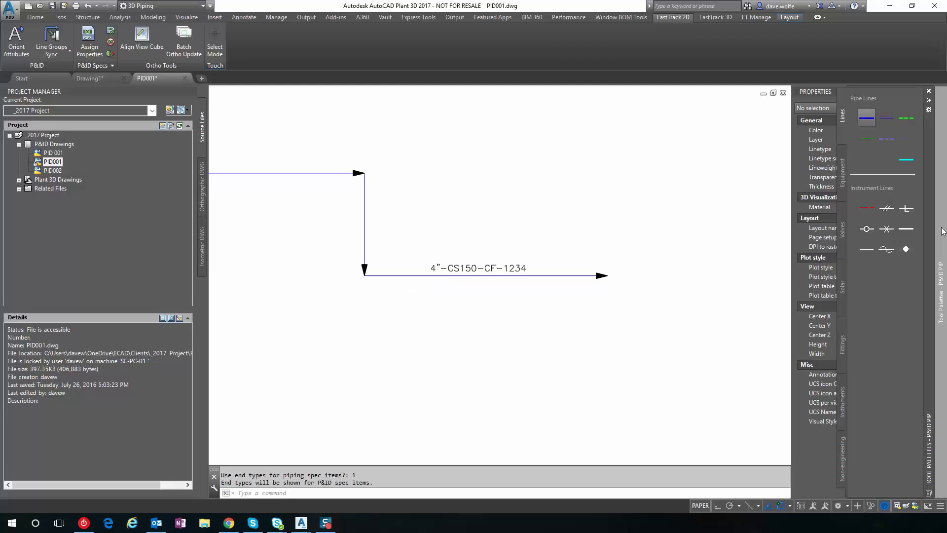
Place gate valve HA-105 on the upper line using the Double Disc, 150 LB, RF part.
click(842, 230)
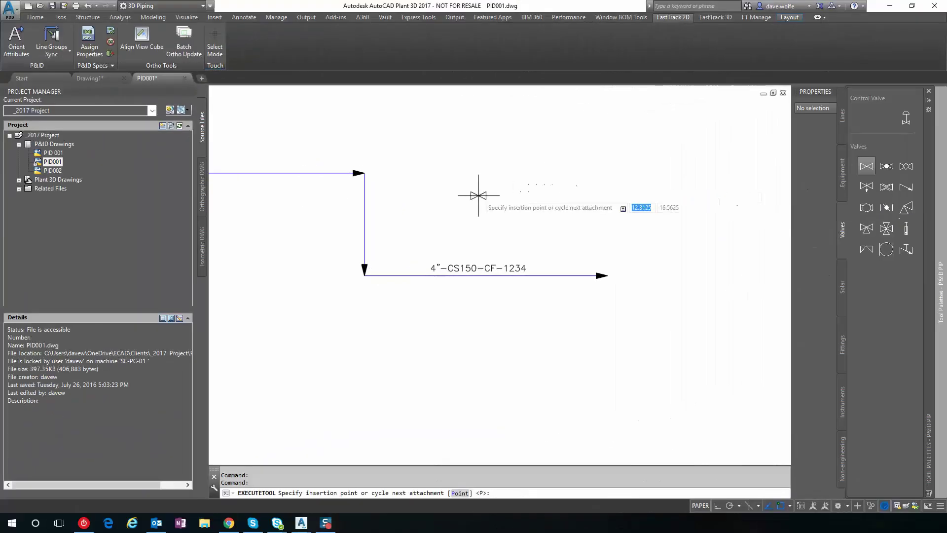
middle_drag(490, 202, 749, 275)
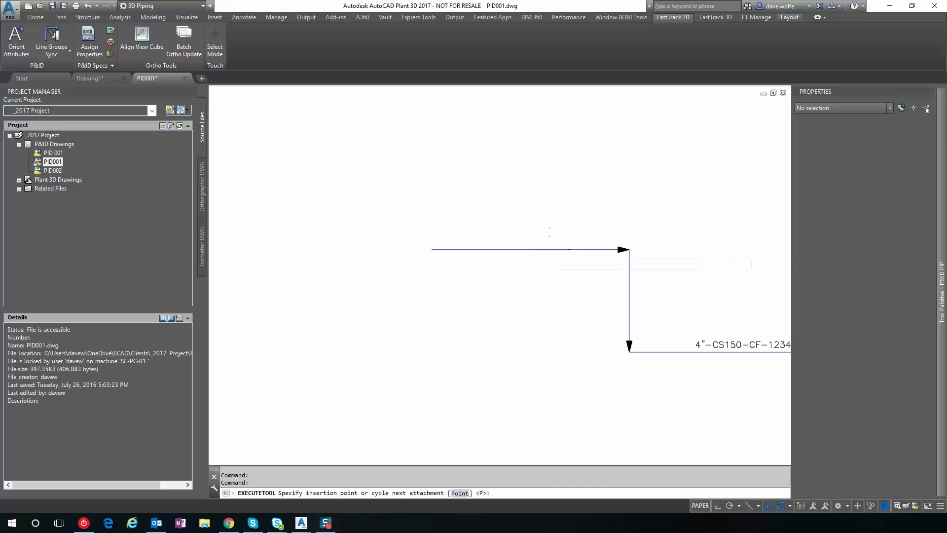
click(570, 282)
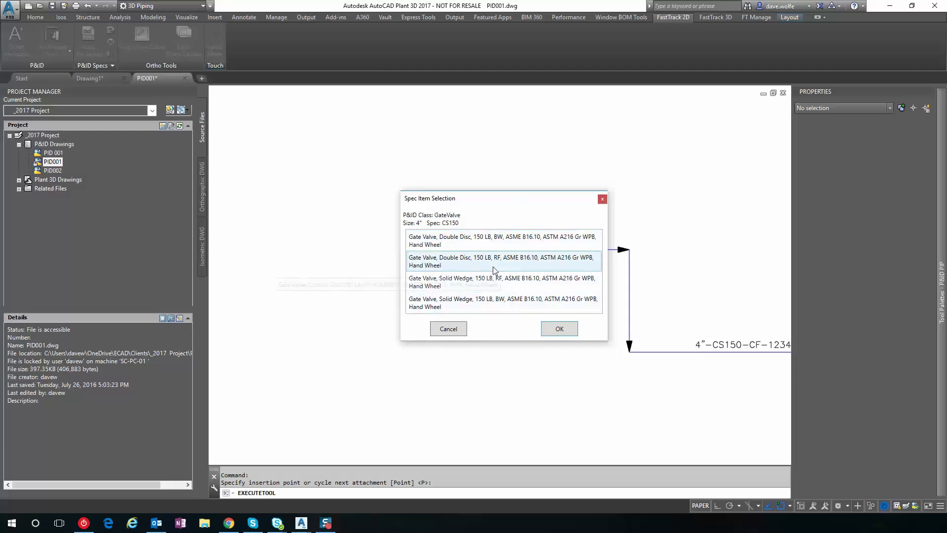
click(494, 268)
click(559, 329)
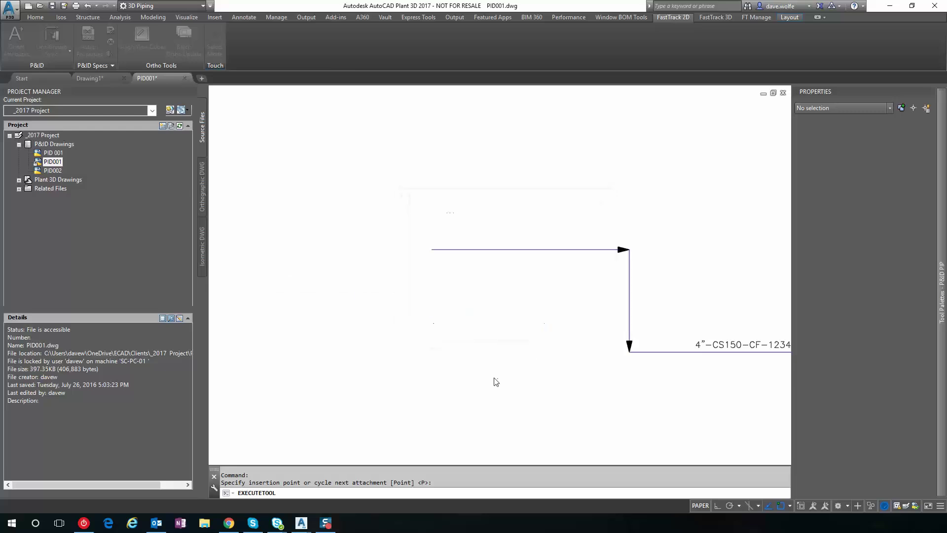
click(548, 249)
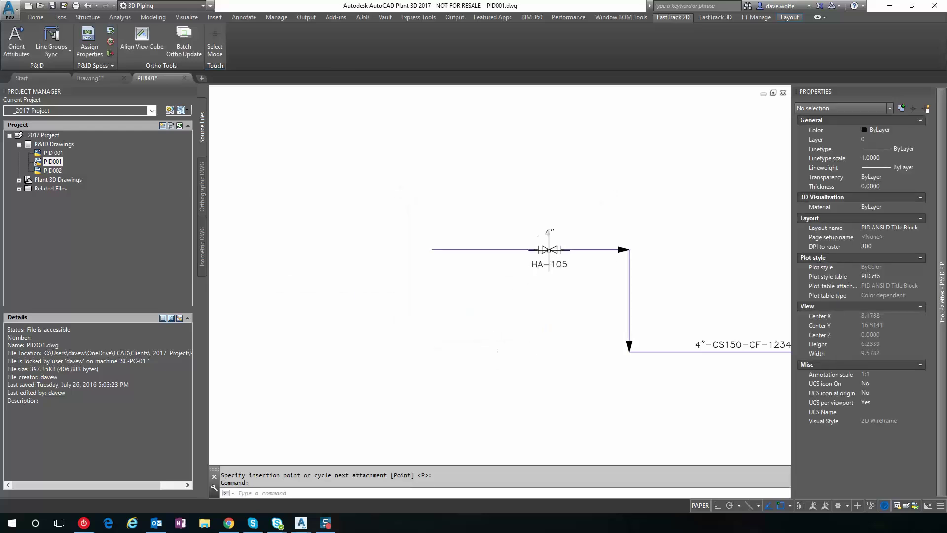
click(558, 251)
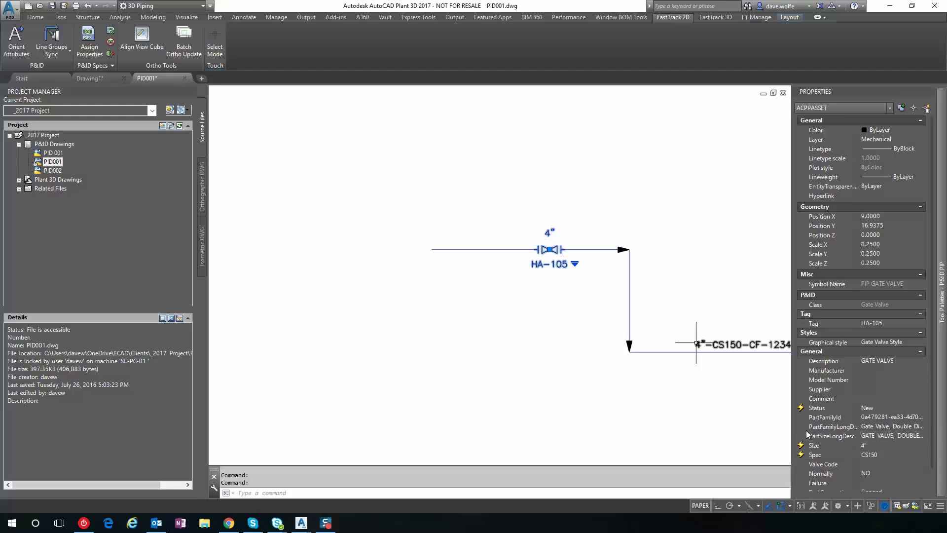
mouse_move(422, 377)
middle_down()
mouse_move(512, 377)
mouse_move(387, 330)
middle_up()
key(Escape)
key(ctrl+3)
Draw a short downward branch line off the main line.
scroll(647, 332, down, 2)
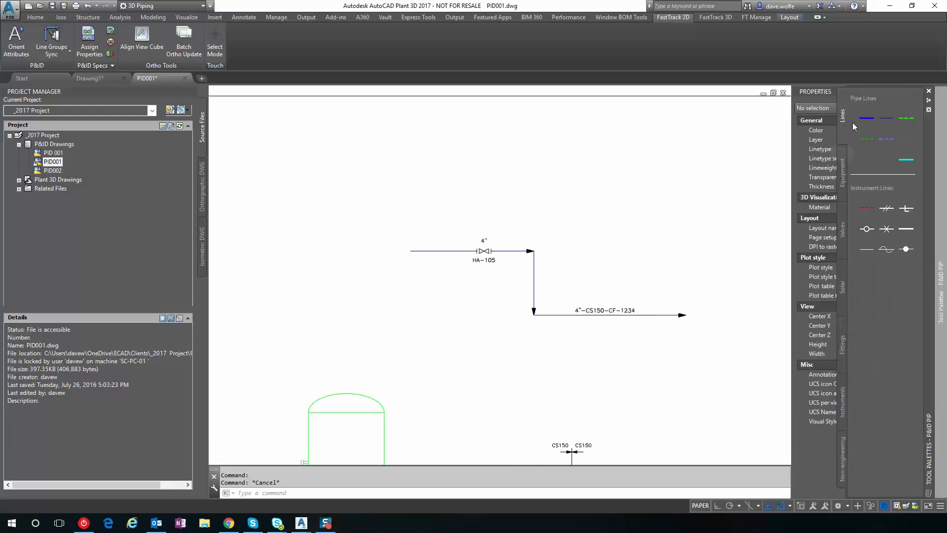
click(872, 188)
click(646, 315)
key(Escape)
Tag the upper line with size 4" and spec CS150.
click(534, 281)
right_click(659, 205)
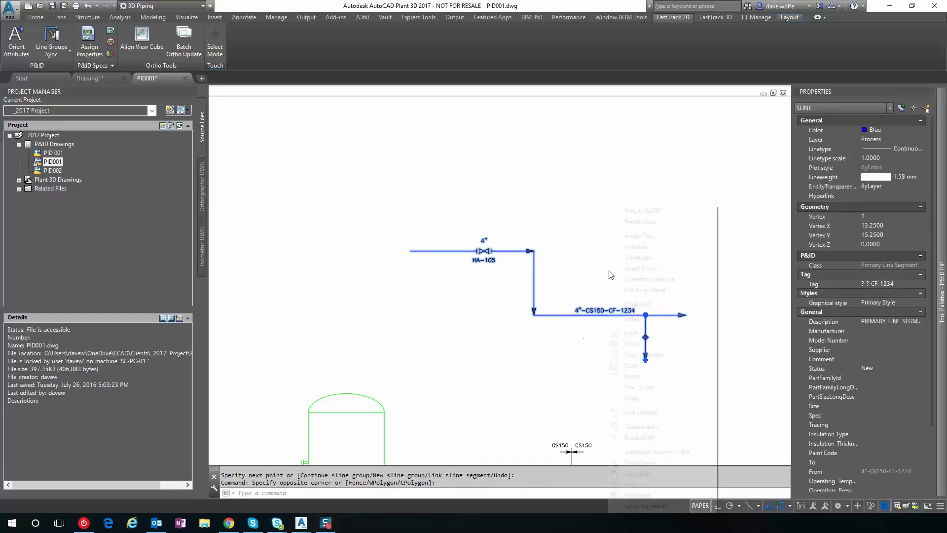
click(678, 245)
click(567, 222)
click(473, 307)
click(667, 234)
click(494, 269)
click(584, 334)
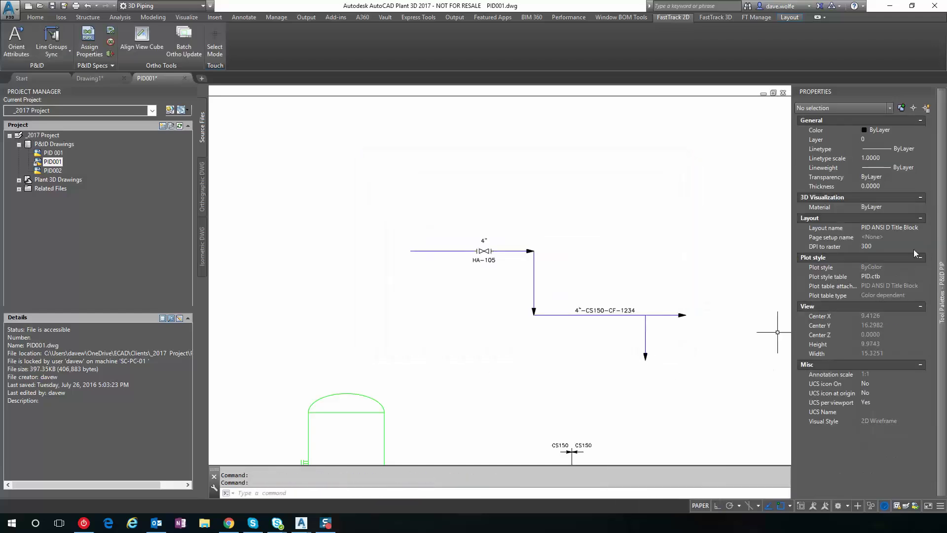
Insert globe valve HA-106 on the branch using the 1" 150 LB socket-weld part.
mouse_move(940, 226)
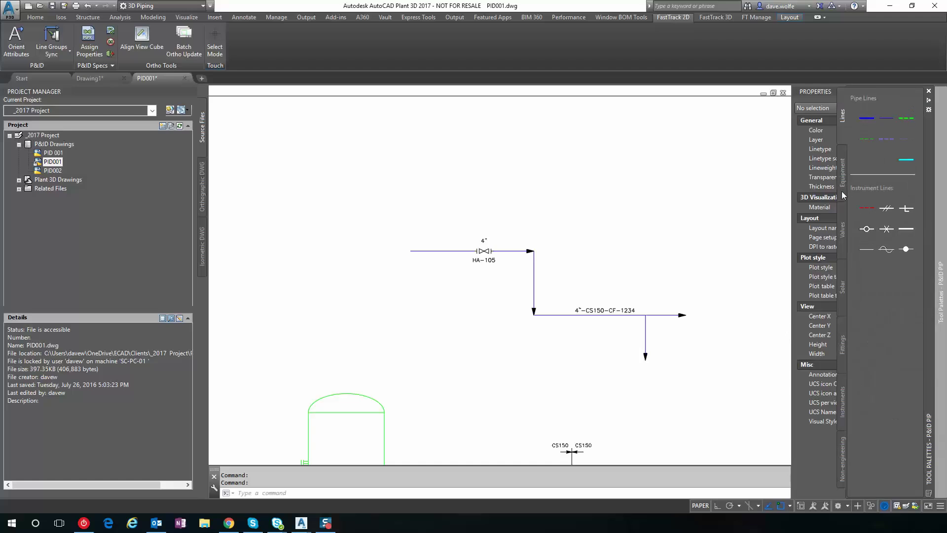
click(845, 224)
click(867, 166)
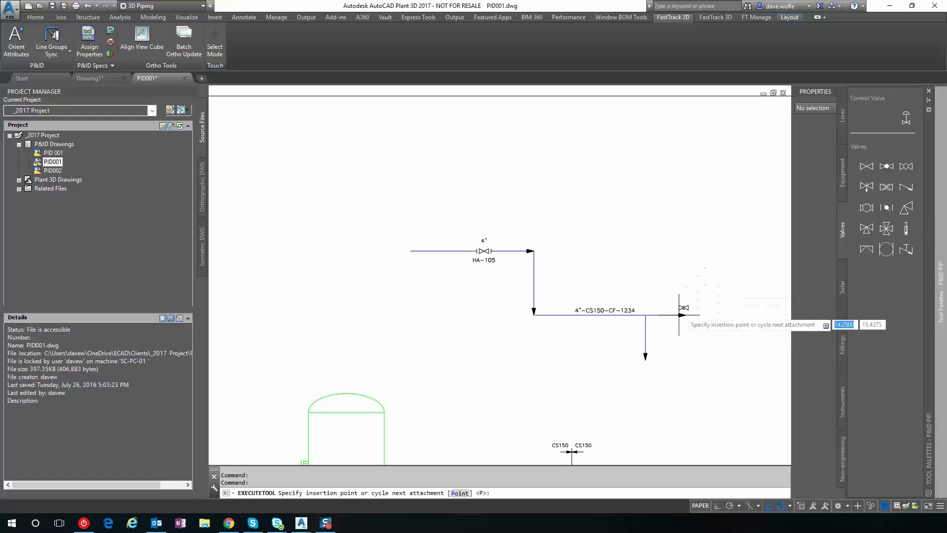
scroll(646, 344, up, 5)
click(645, 313)
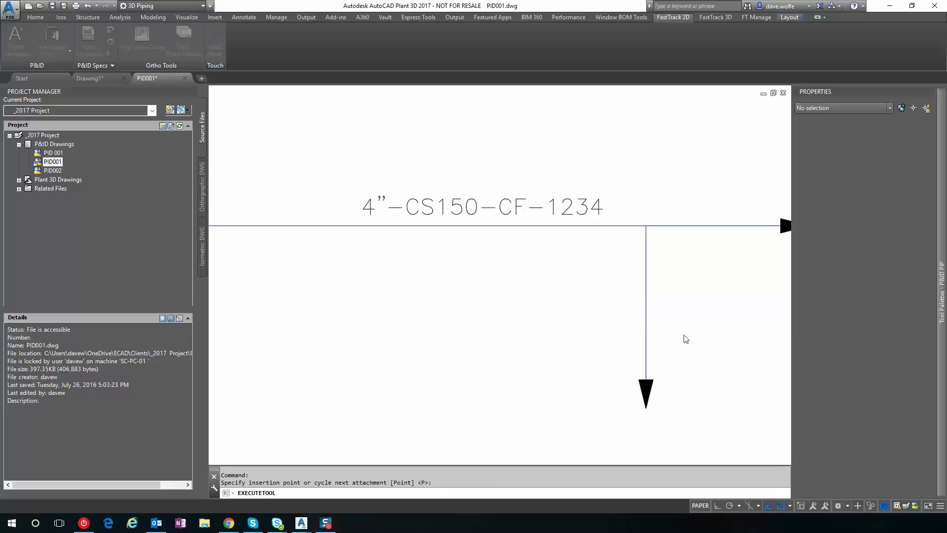
drag(252, 213, 476, 139)
click(496, 206)
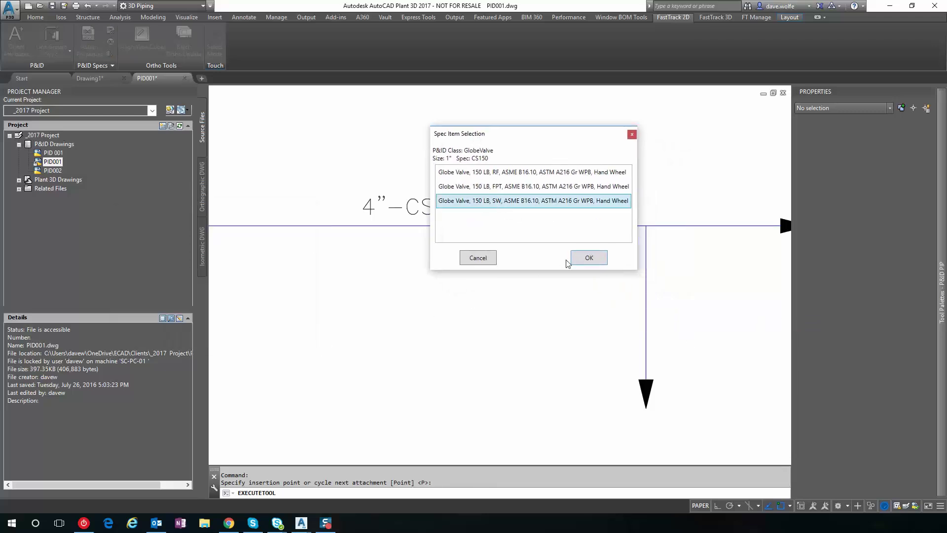
click(588, 261)
click(518, 342)
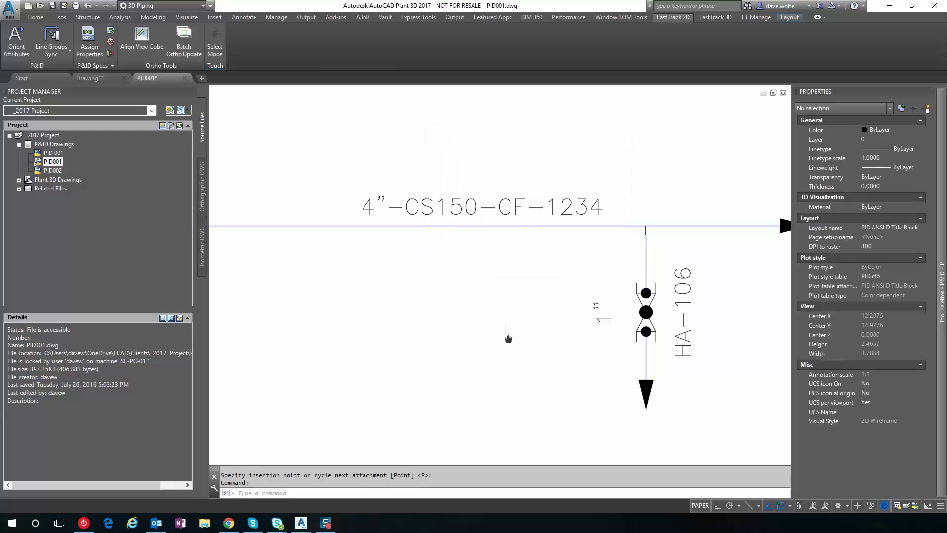
middle_drag(506, 339, 368, 334)
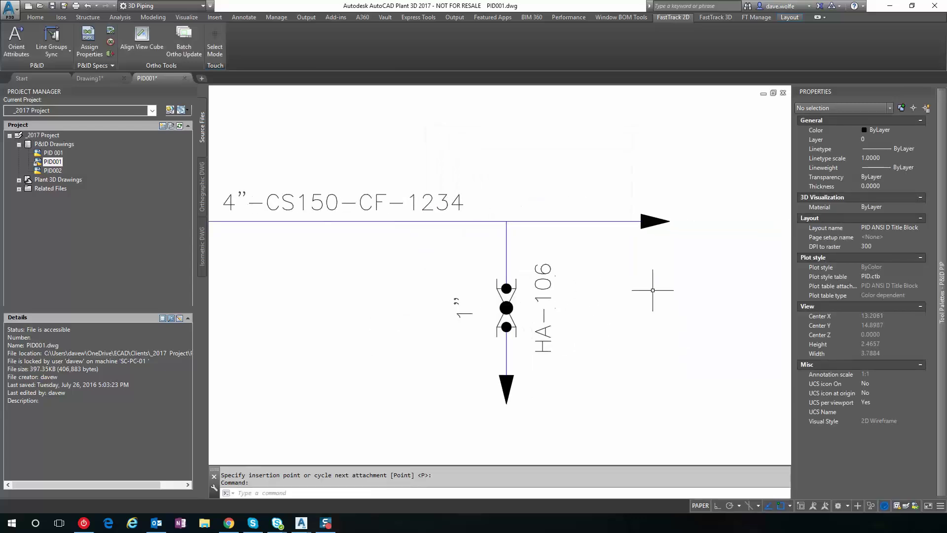
Place gate valve HA-107 on the 4" main line without selecting a spec part.
mouse_move(934, 248)
click(867, 166)
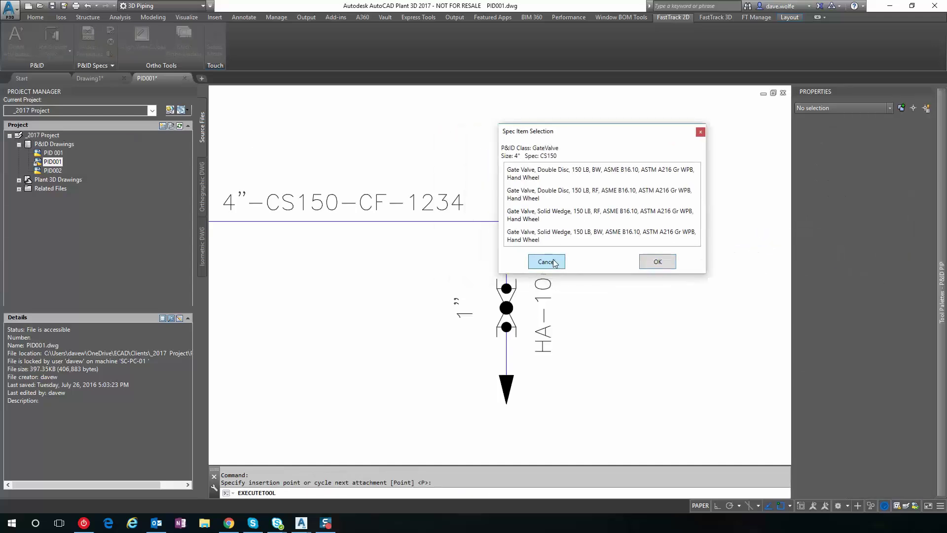
click(553, 259)
click(567, 271)
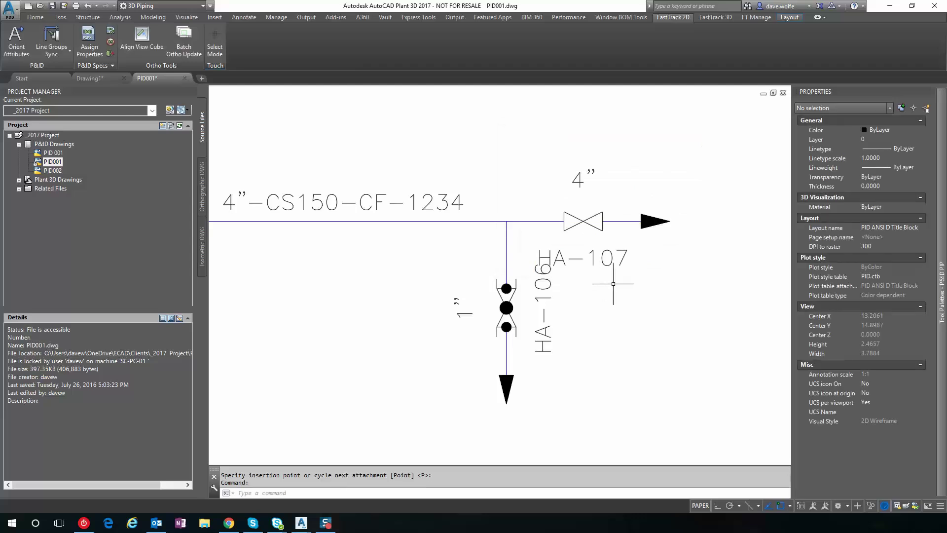
scroll(612, 302, down, 8)
key(Escape)
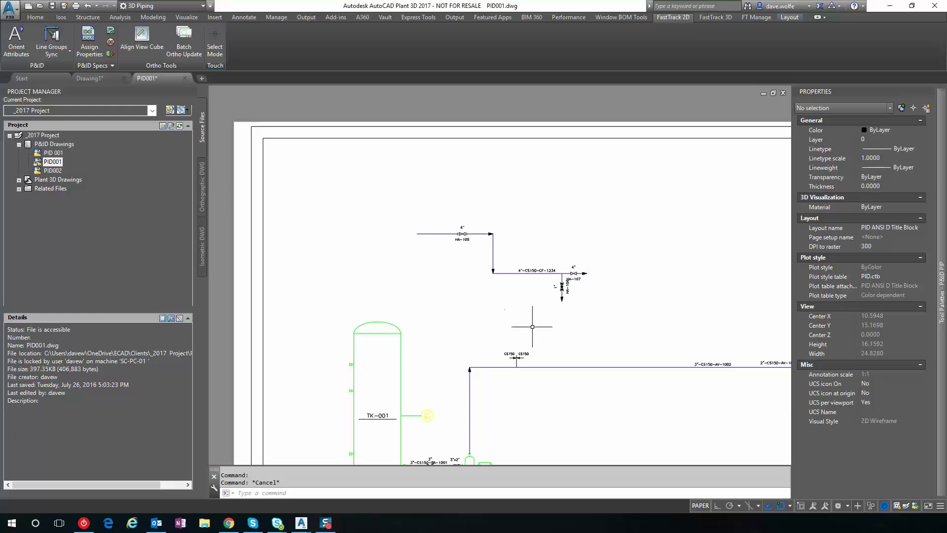
Show out-of-spec parts and zoom in on the red marker at gate valve HA-107.
click(111, 43)
scroll(574, 279, up, 10)
scroll(566, 253, down, 2)
middle_drag(605, 291, 526, 307)
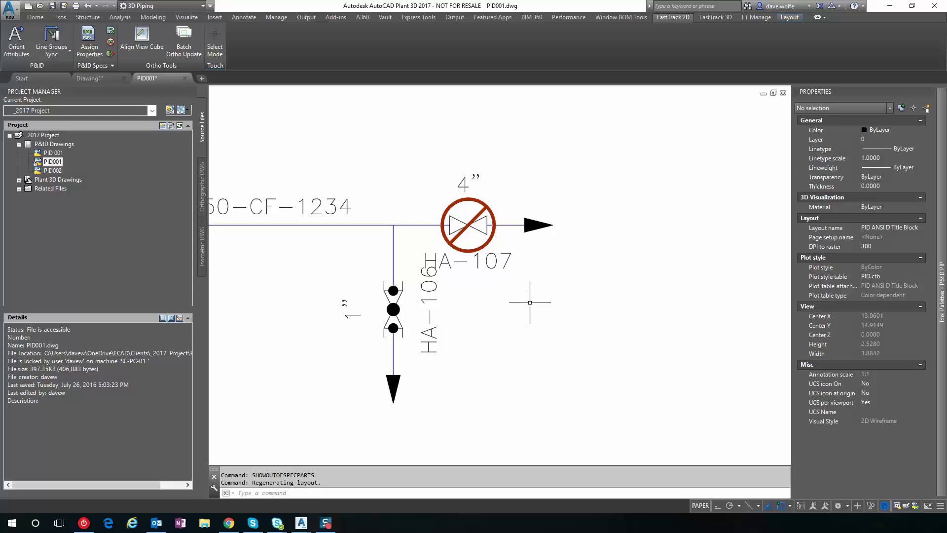
scroll(526, 307, down, 5)
scroll(543, 273, up, 7)
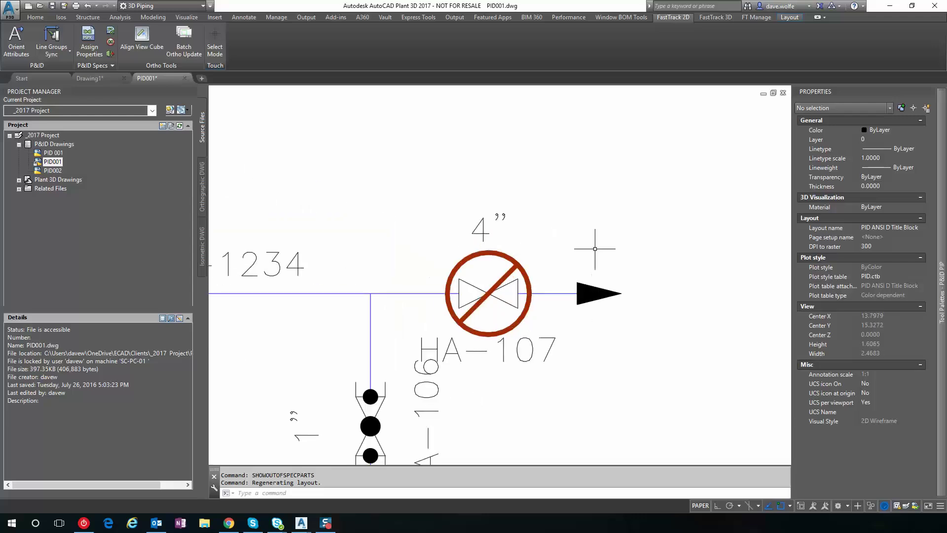
Assign the Double Disc, 150 LB, BW gate valve part to HA-107.
click(84, 49)
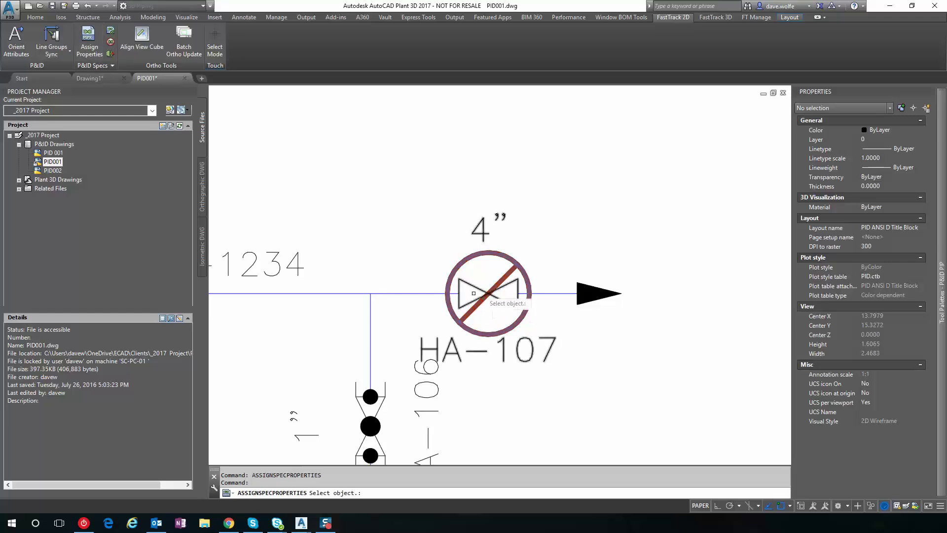
scroll(476, 292, down, 2)
click(485, 292)
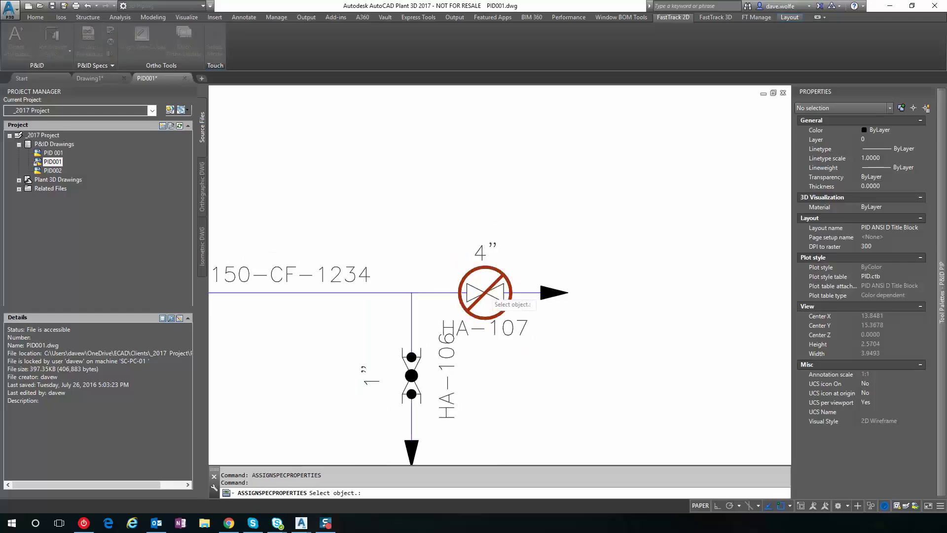
drag(640, 155, 590, 158)
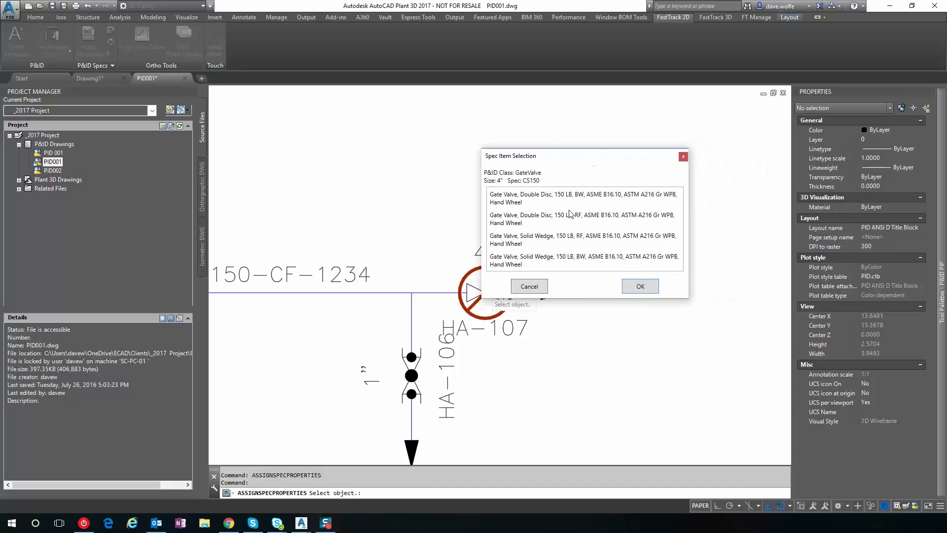
click(542, 199)
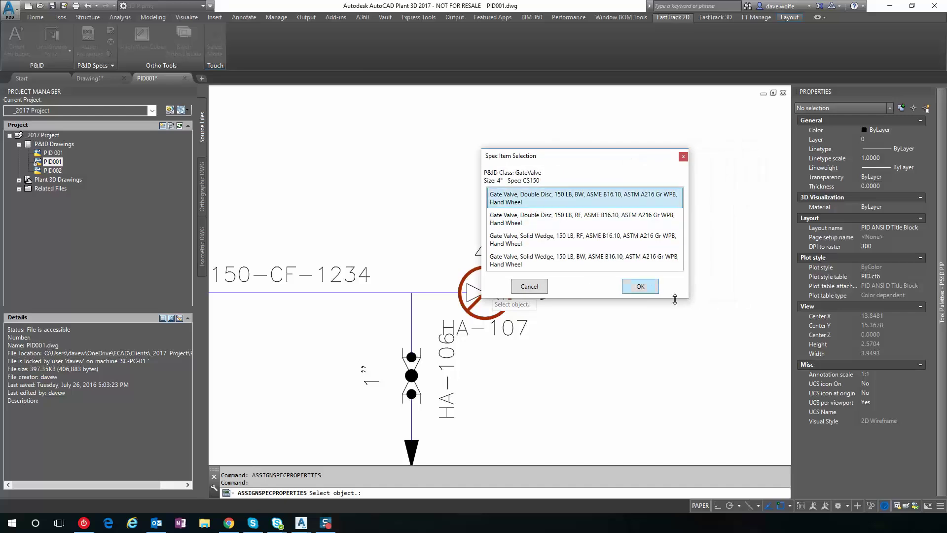
click(640, 286)
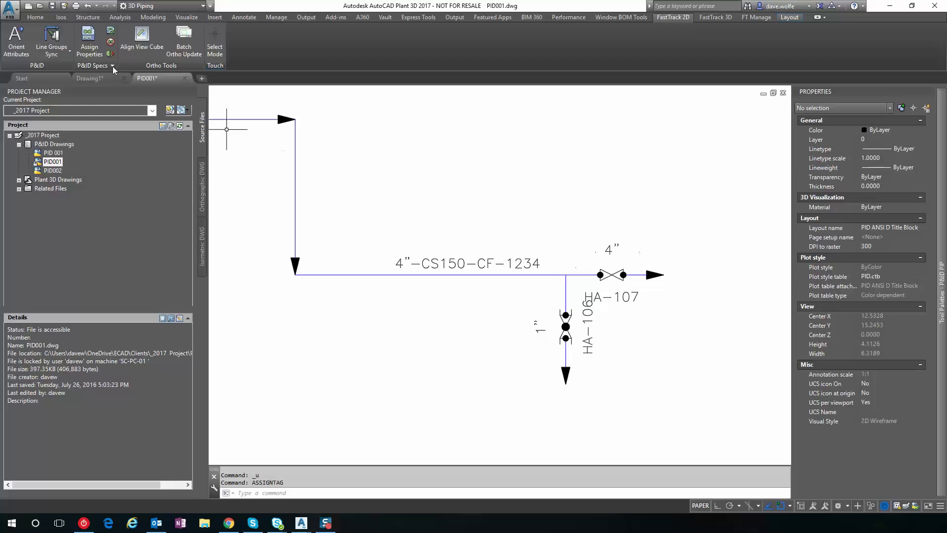
Repeat the spec assignment on HA-107, then bring up the _2017 Project folder in File Explorer.
click(99, 58)
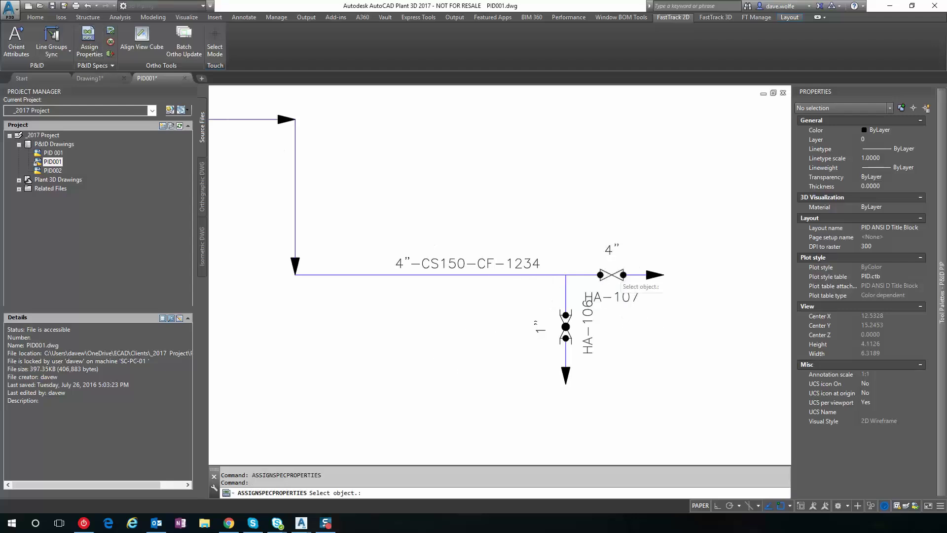
click(612, 275)
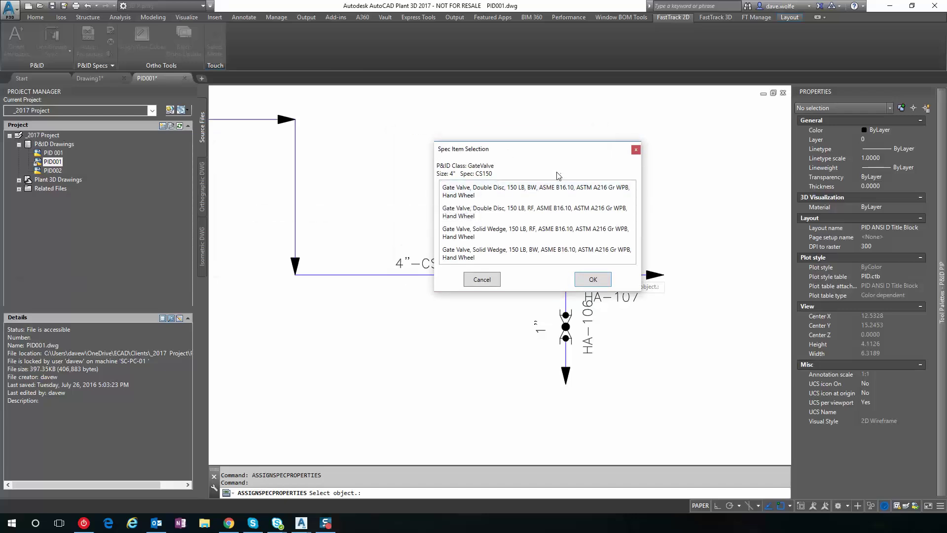
click(592, 279)
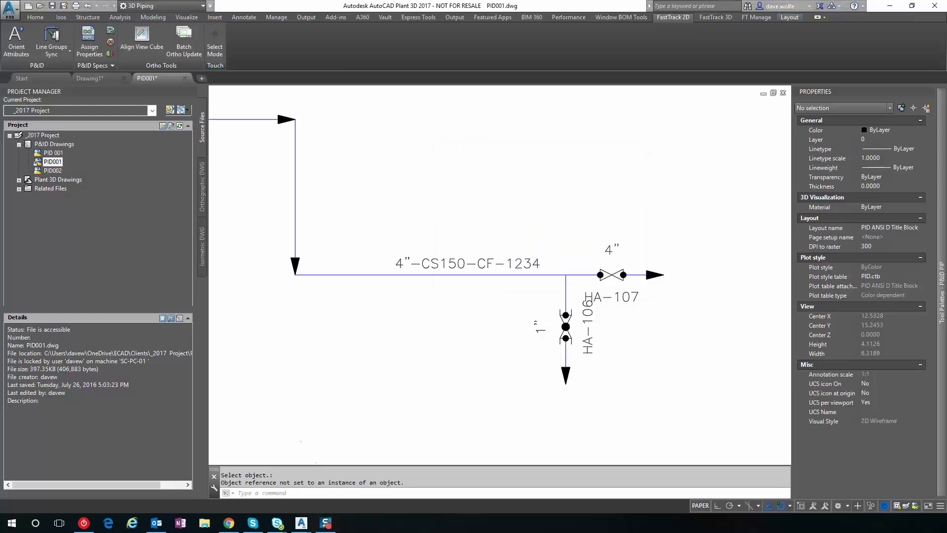
click(204, 523)
In SpecViewConfiguration.xml, replace the PartFamilyLongDesc description value with PartSizeLongDesc and save.
double_click(512, 404)
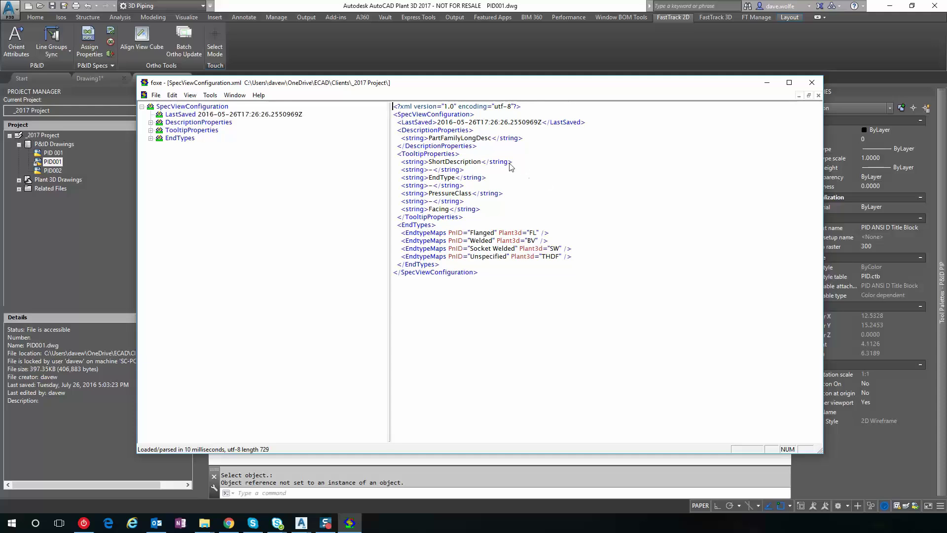
double_click(463, 139)
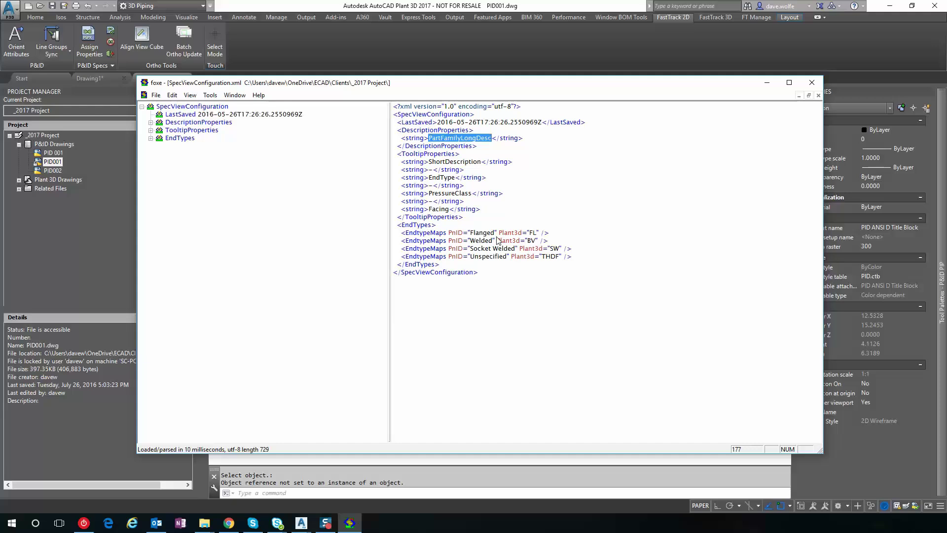
text(PartSizeLong)
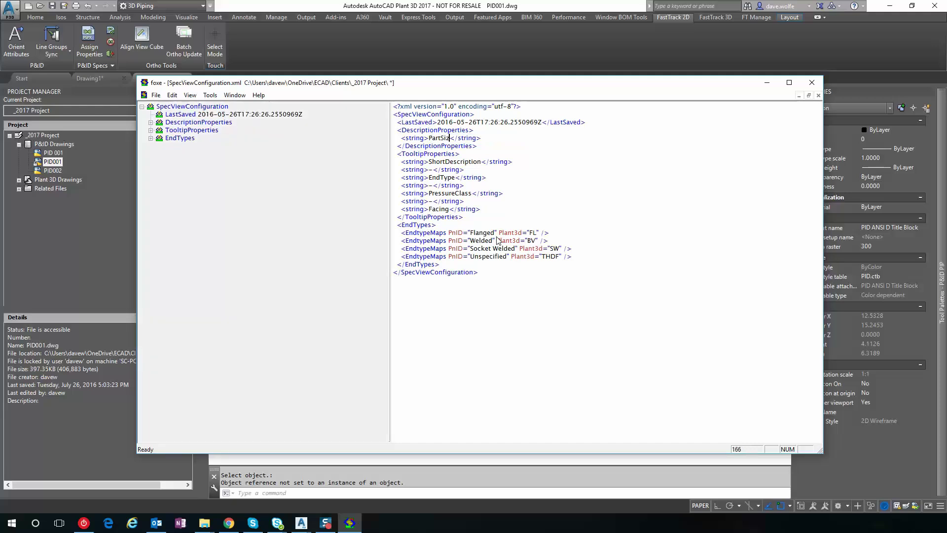
text(Desc)
key(ctrl+s)
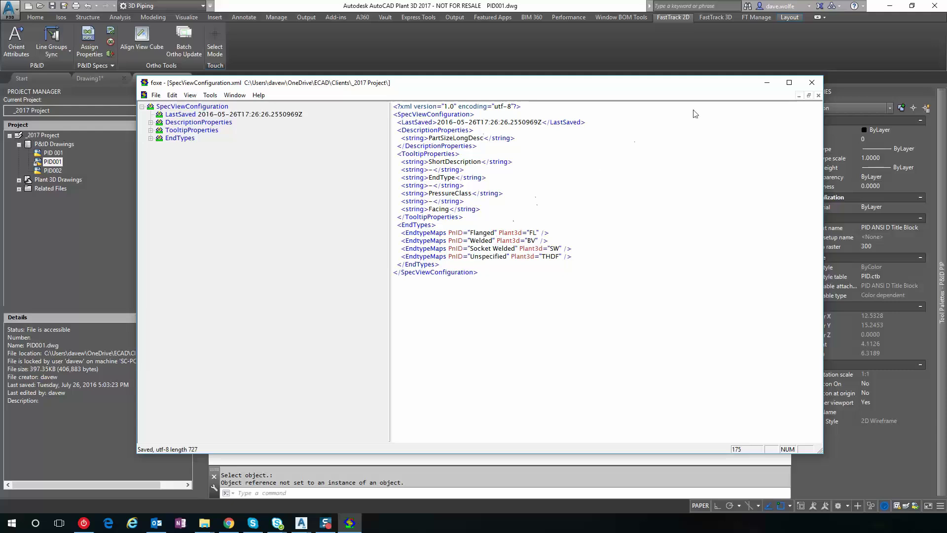
Close the XML editor and close the _2017 Project, confirming its drawings close.
click(813, 82)
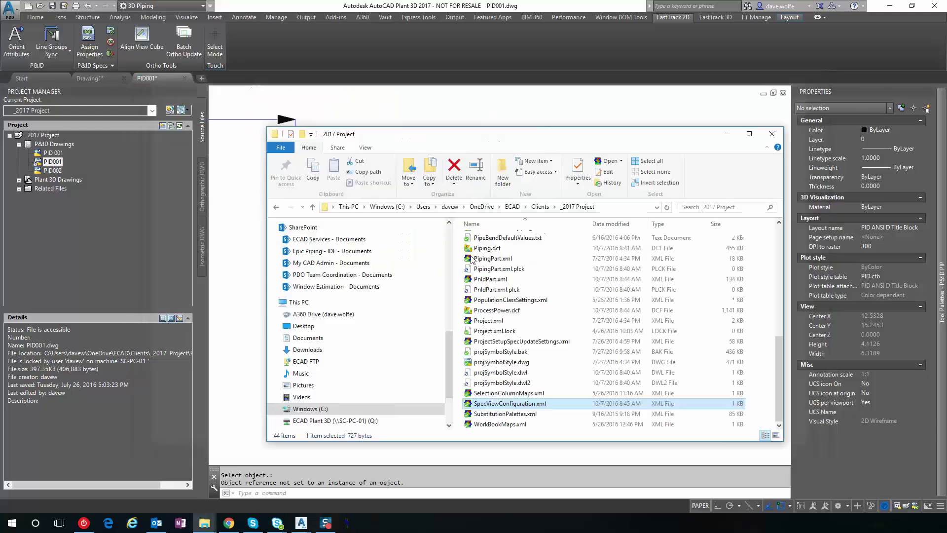
click(87, 176)
click(51, 139)
right_click(51, 142)
click(69, 146)
click(495, 278)
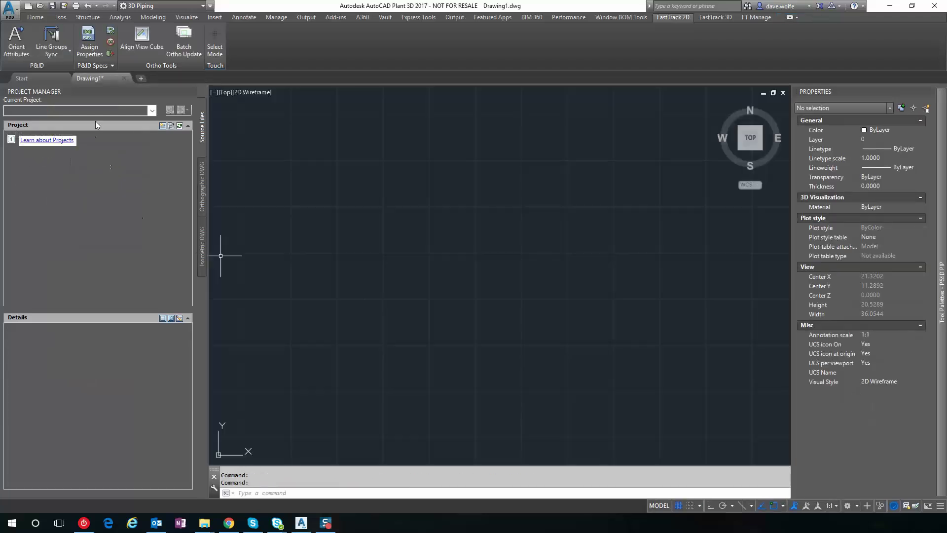
Reload the _2017 Project from the project list and reopen the PID001 drawing.
click(95, 110)
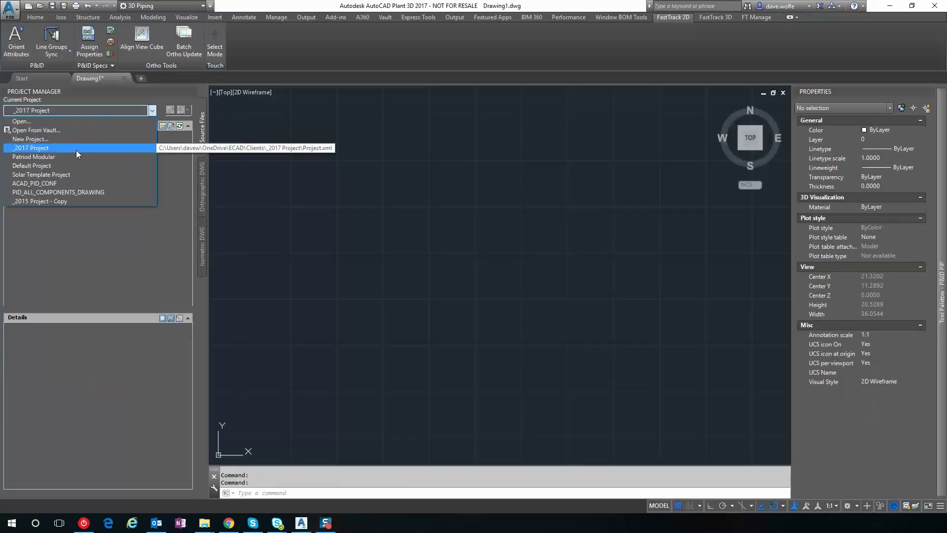
click(31, 148)
double_click(53, 161)
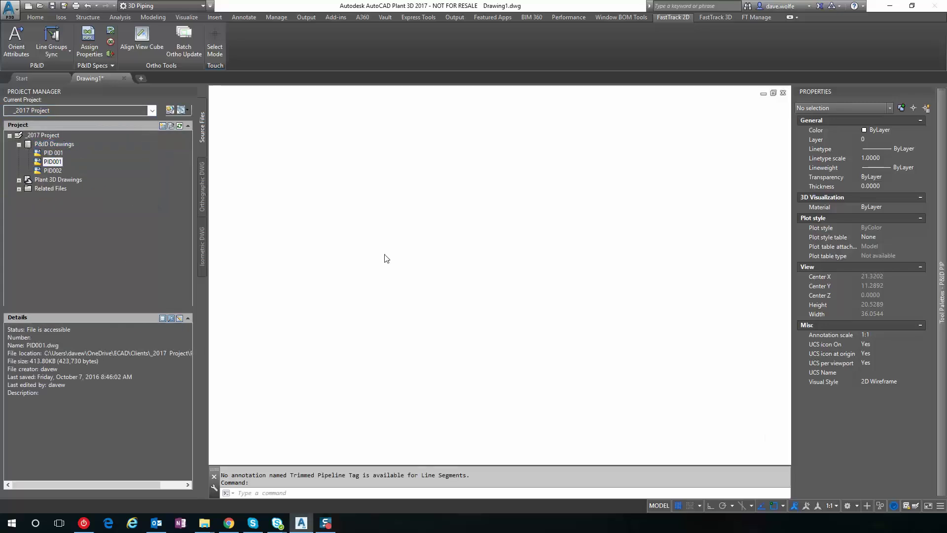
Assign spec properties to gate valve HA-107, showing parts with size descriptions like 4" ND, 150 LB.
click(89, 42)
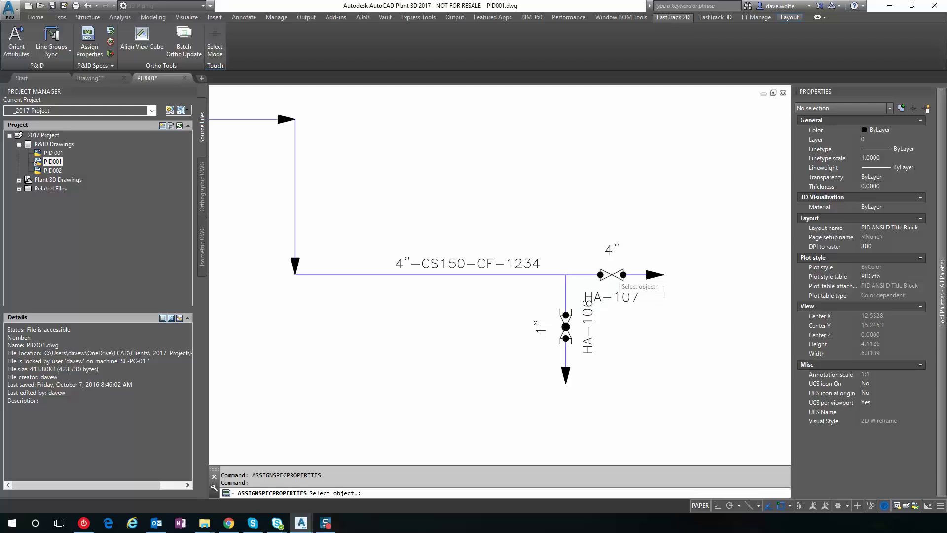
click(611, 274)
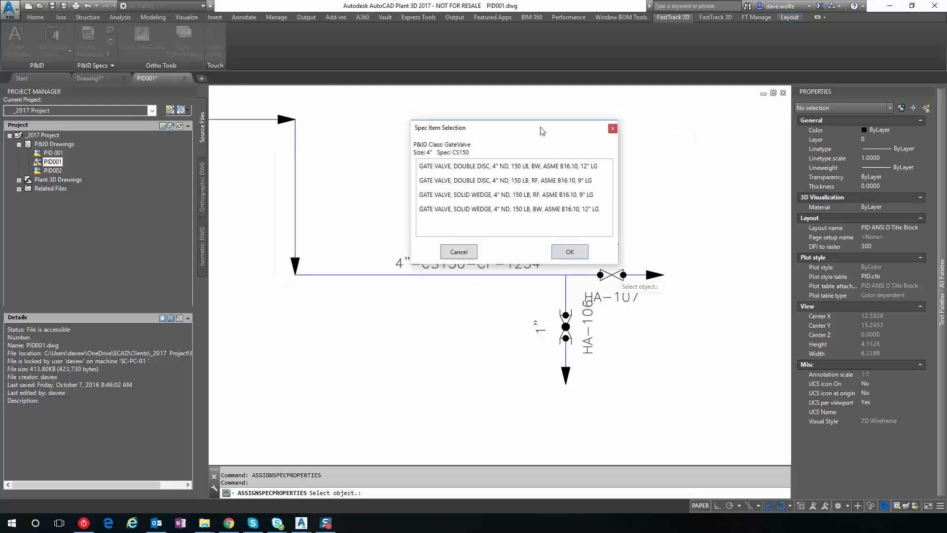